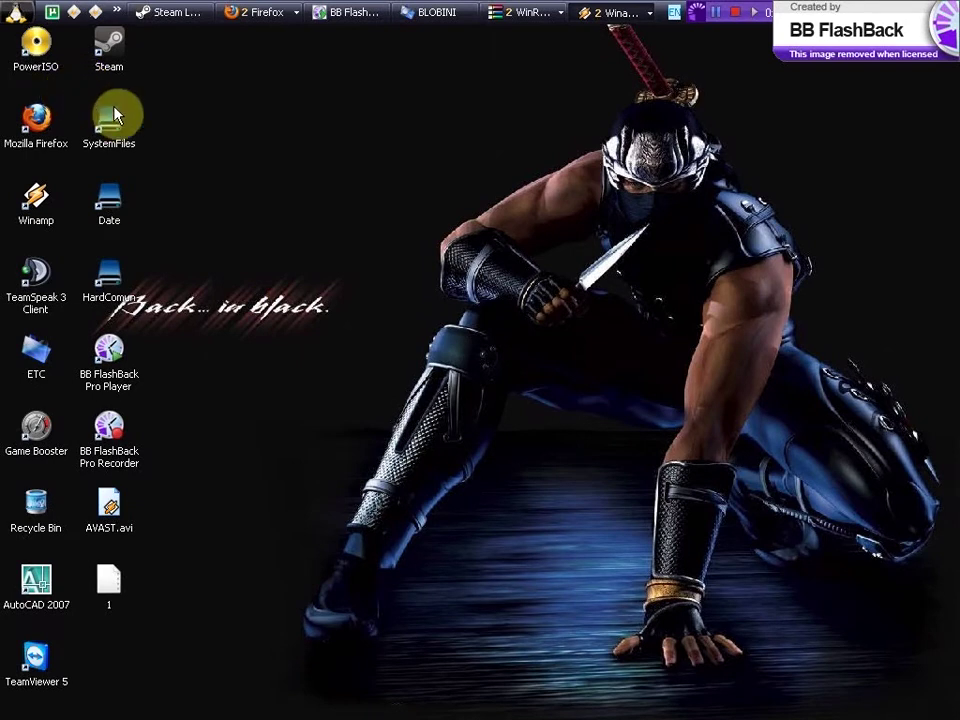
Run regedit to launch Registry Editor and maximize its window.
click(15, 12)
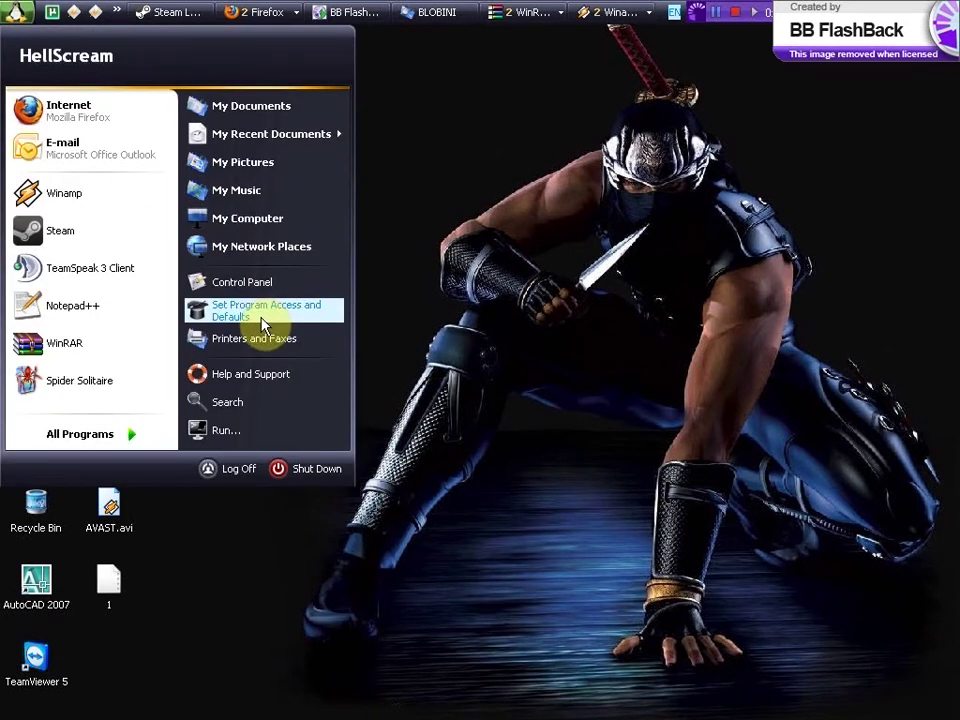
click(226, 432)
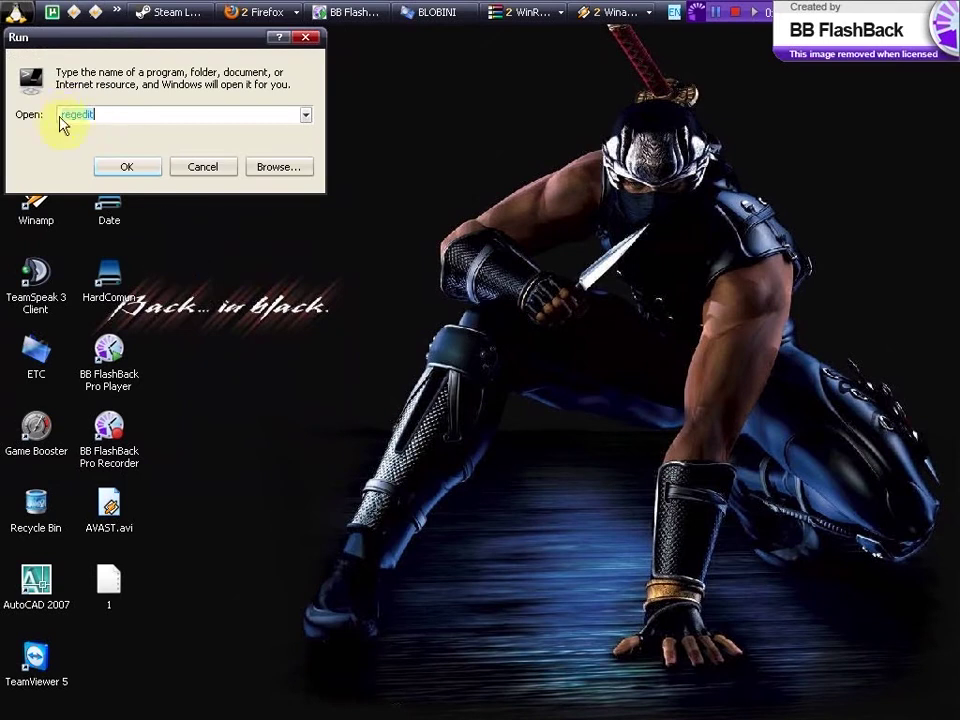
click(124, 167)
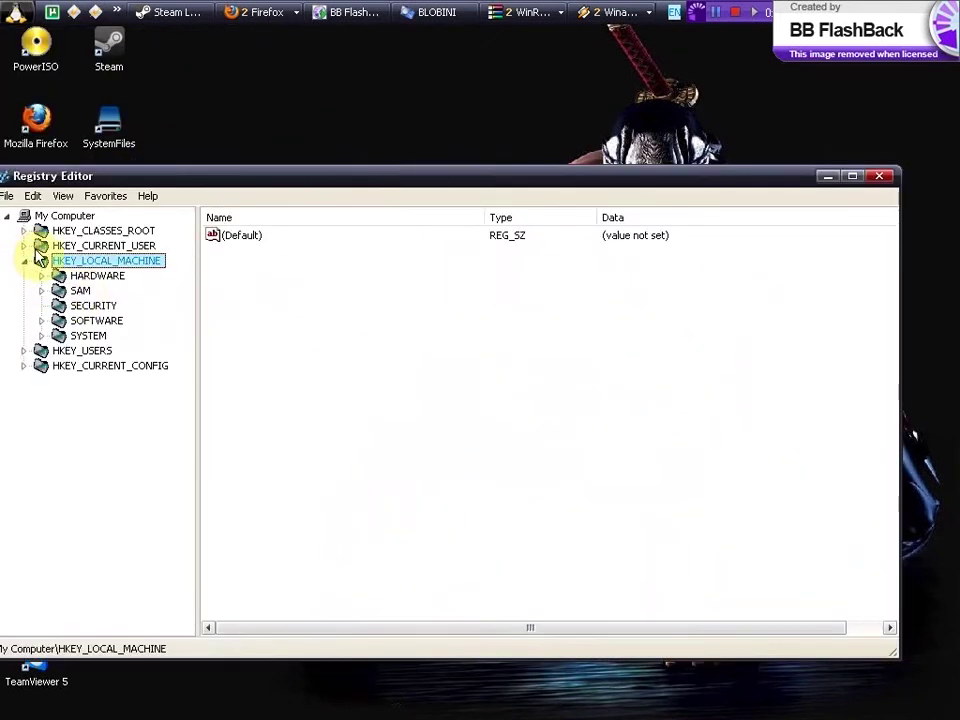
click(240, 178)
drag(275, 172, 295, 164)
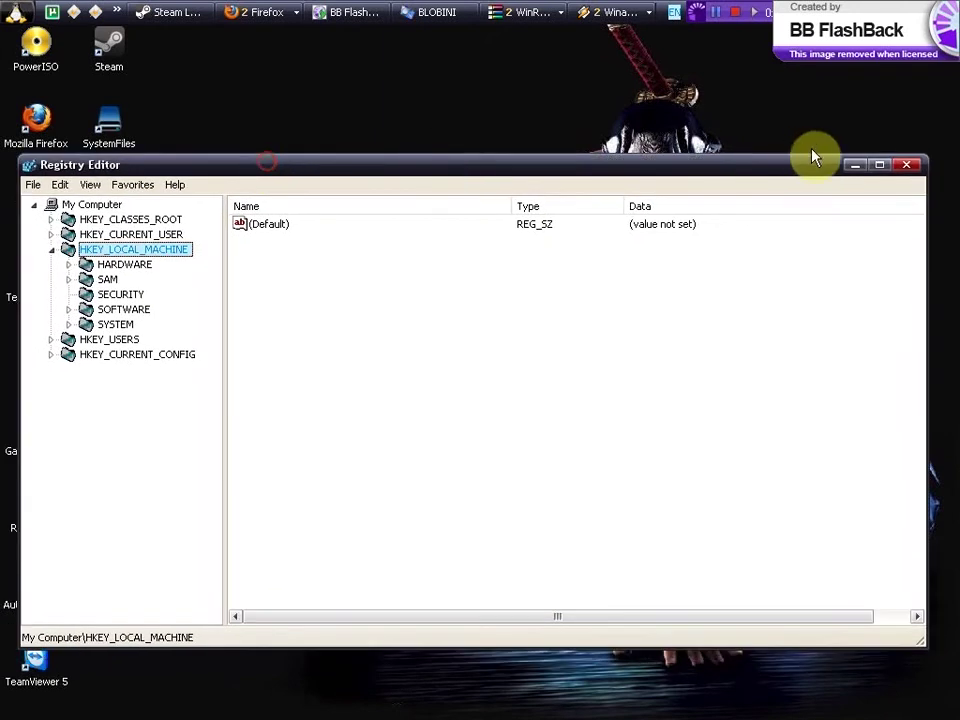
click(858, 170)
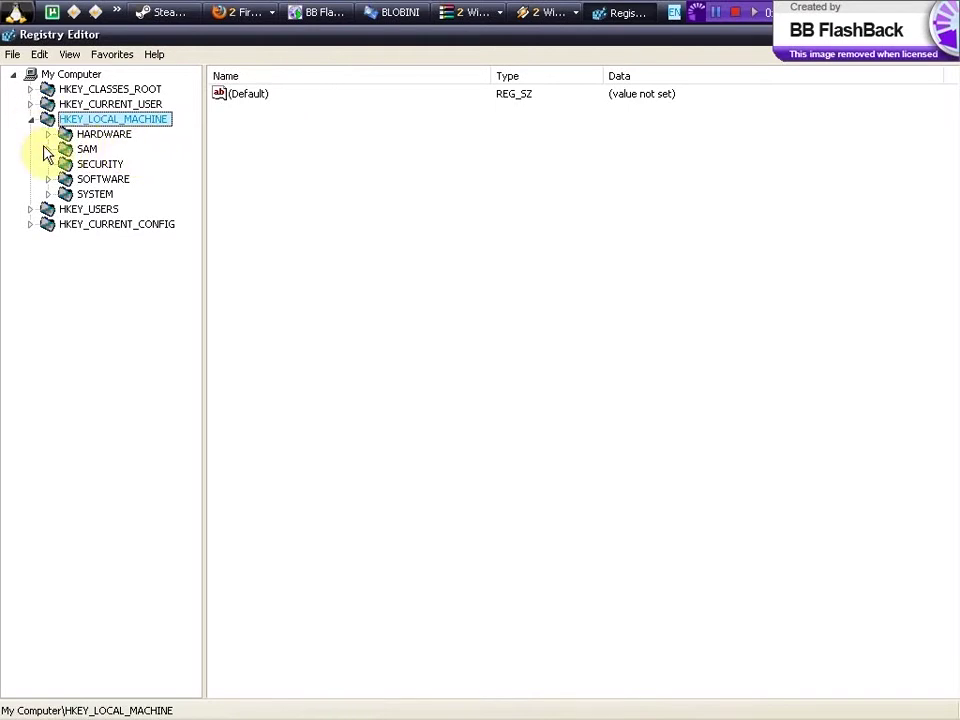
Open the registry key HKEY_LOCAL_MACHINE\HARDWARE\DESCRIPTION\System\CentralProcessor\0.
click(29, 119)
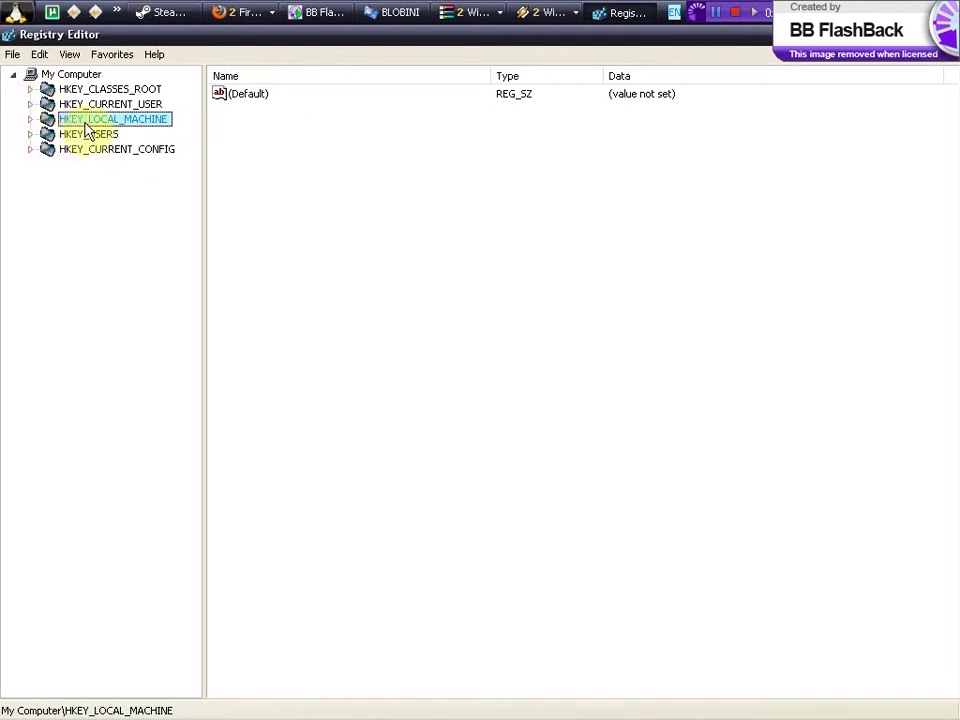
click(30, 119)
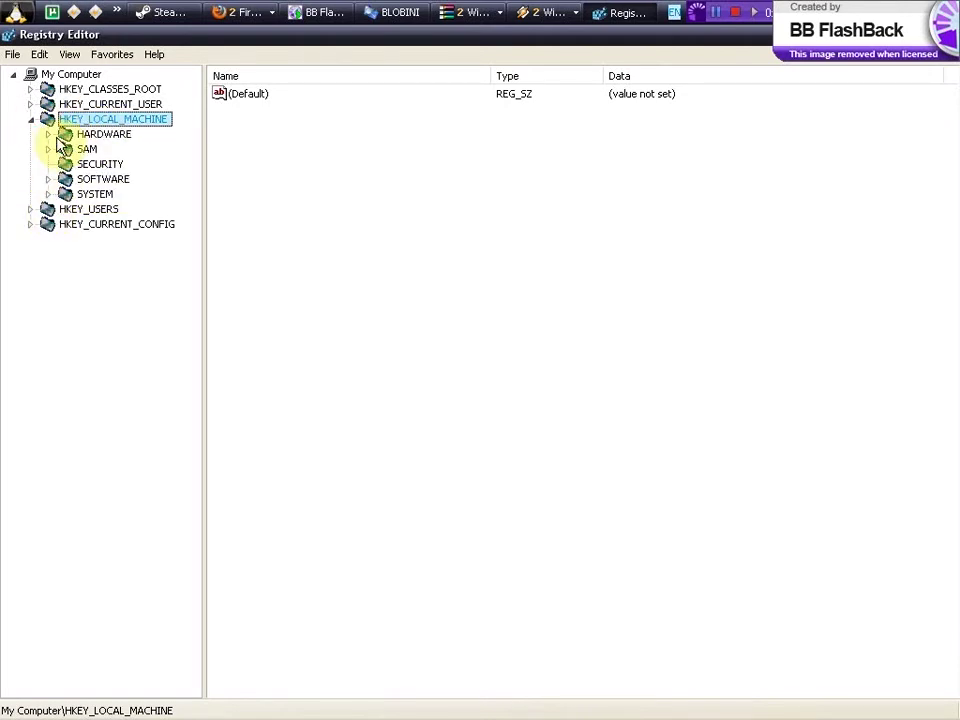
click(48, 134)
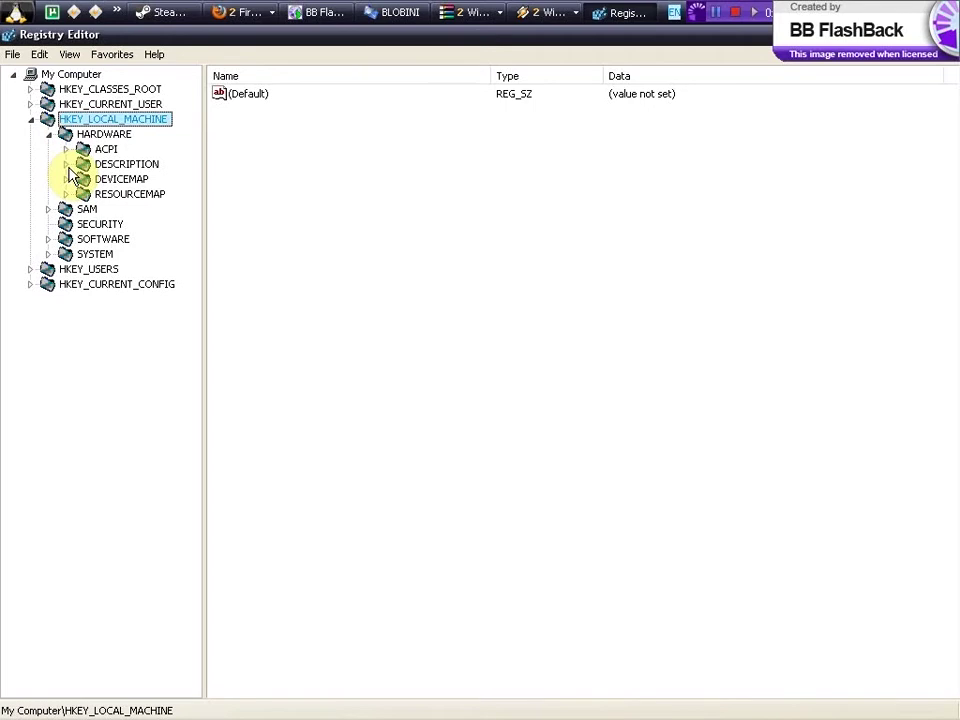
click(66, 164)
click(84, 180)
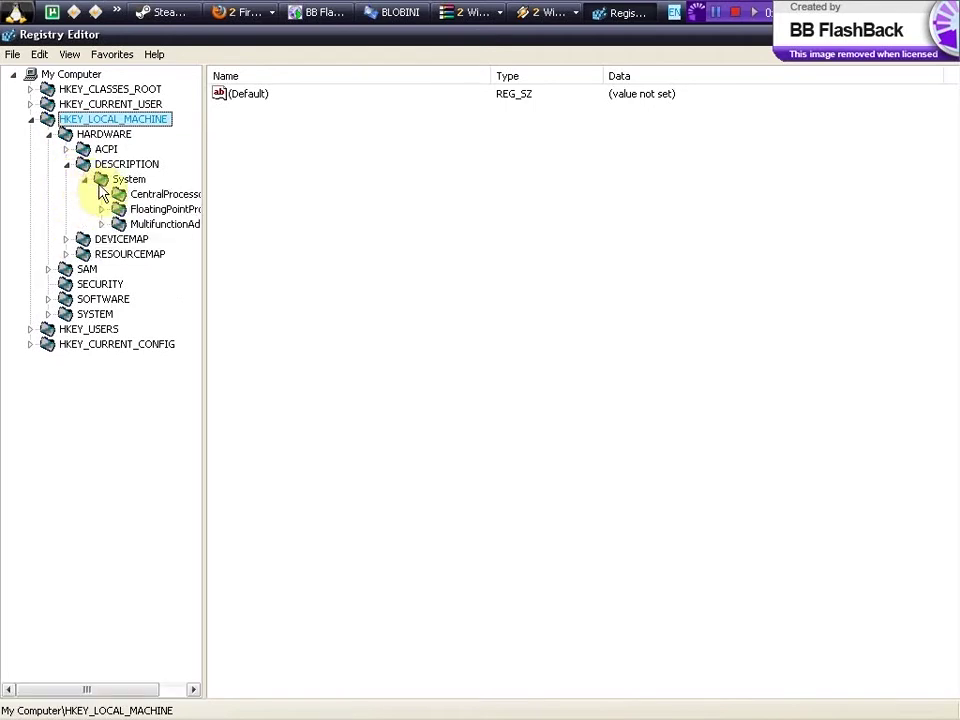
click(126, 196)
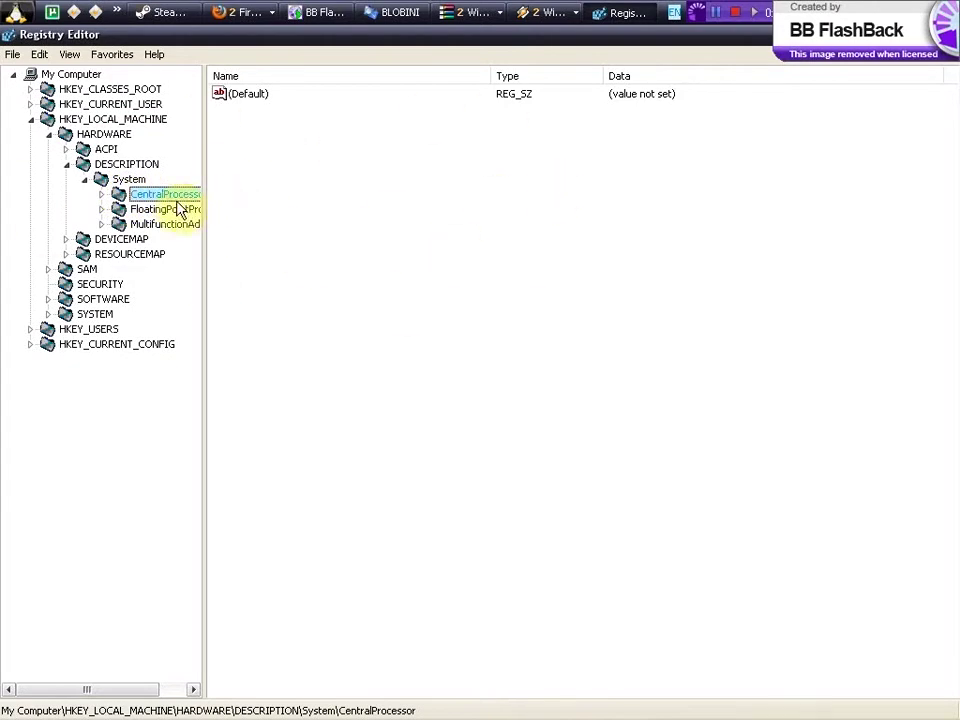
click(101, 196)
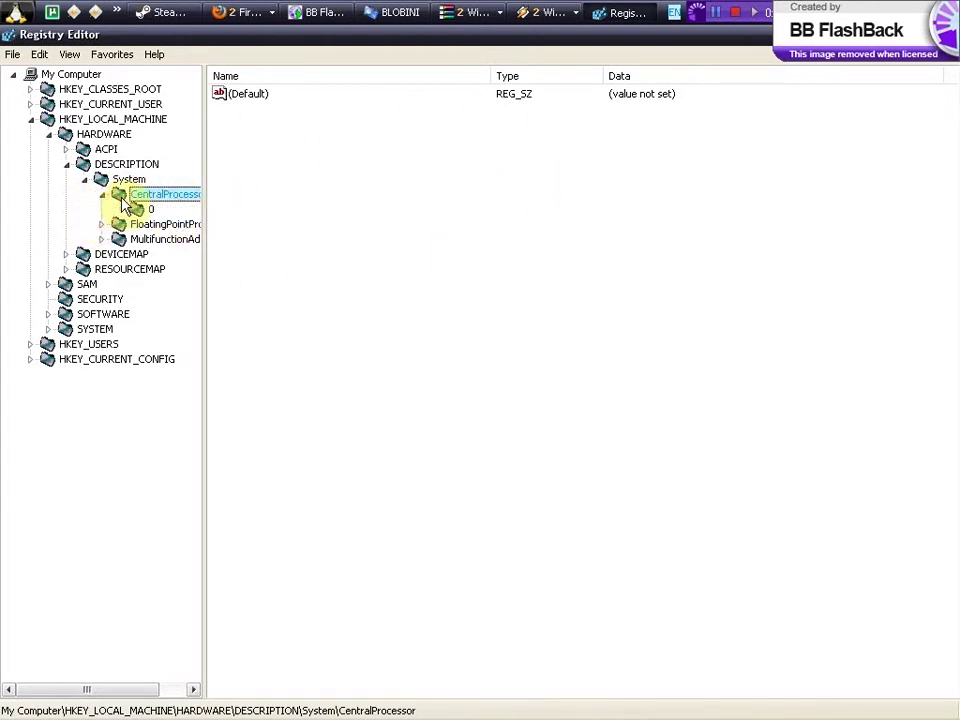
click(147, 209)
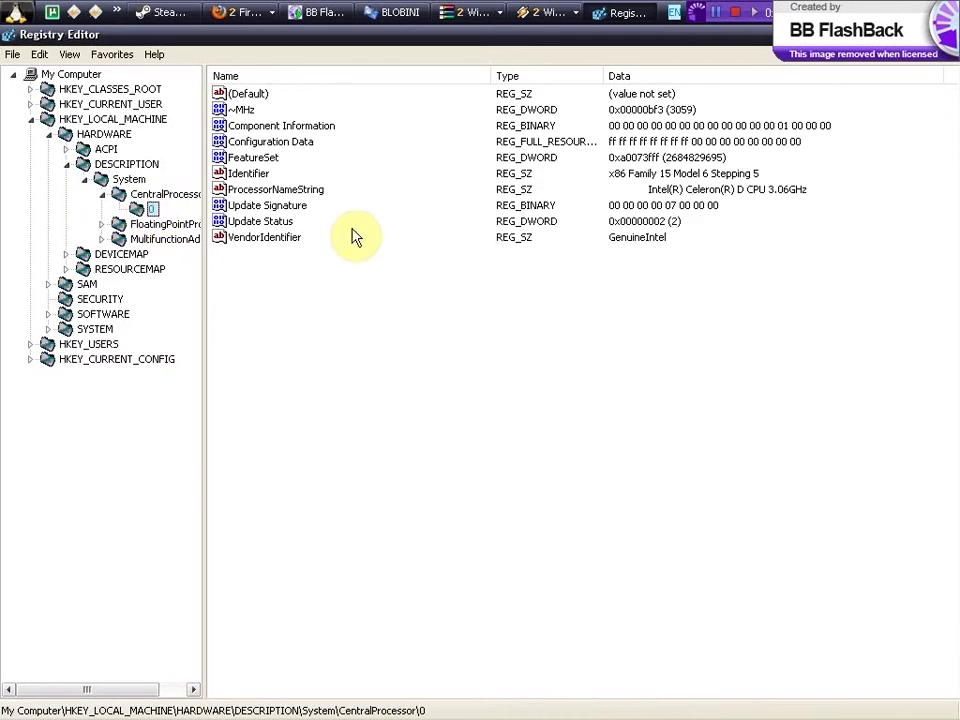
click(546, 221)
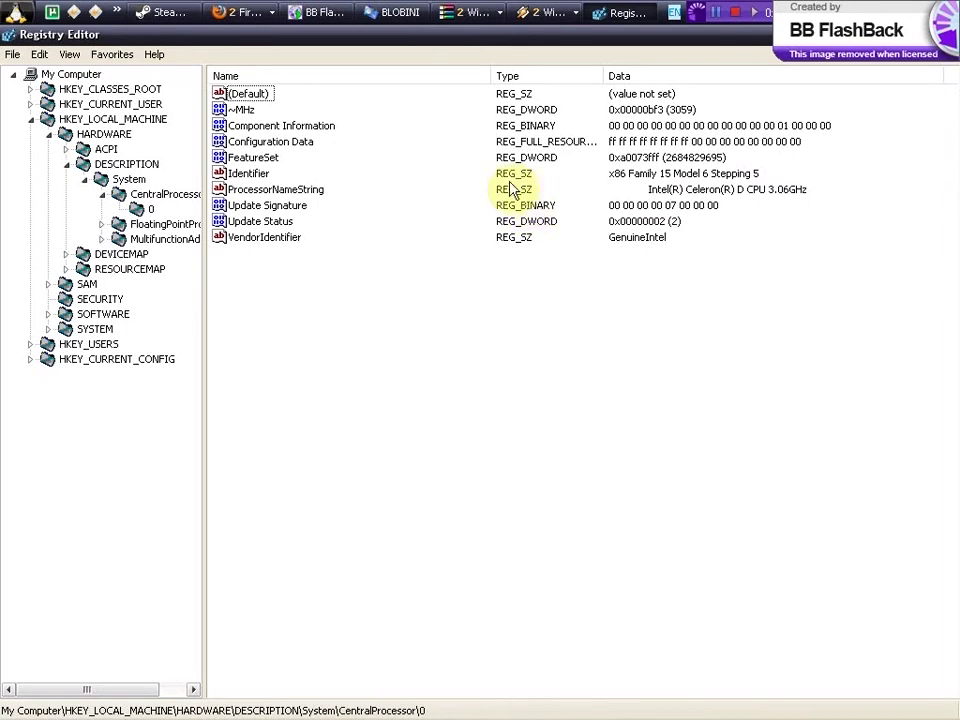
Minimize Registry Editor and check the processor name in the computer's System Properties, leaving the dialog without changes.
click(903, 34)
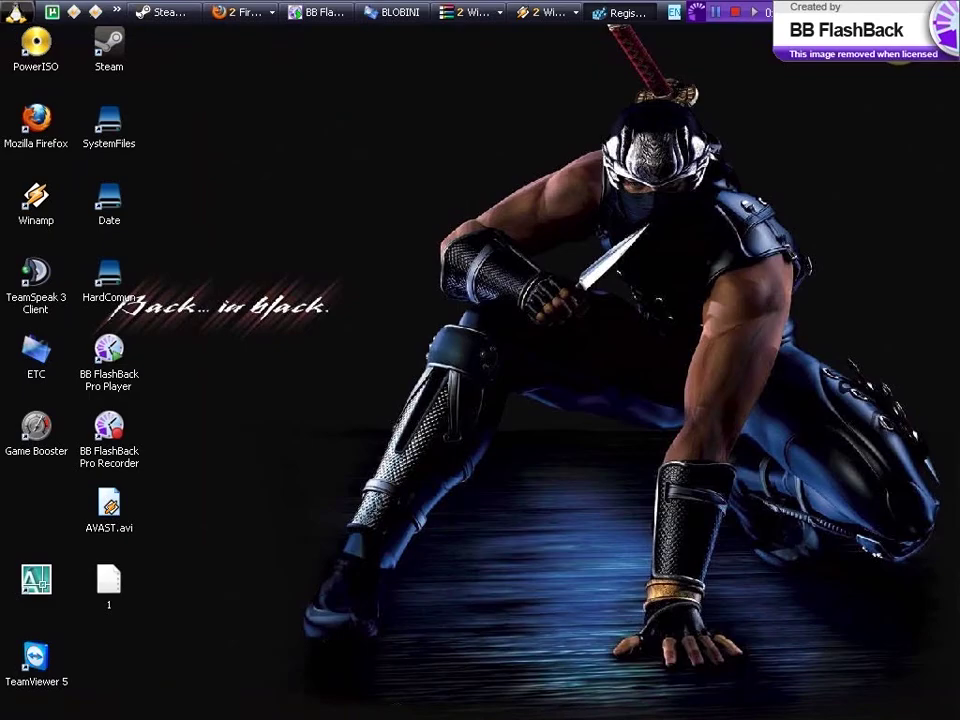
click(16, 13)
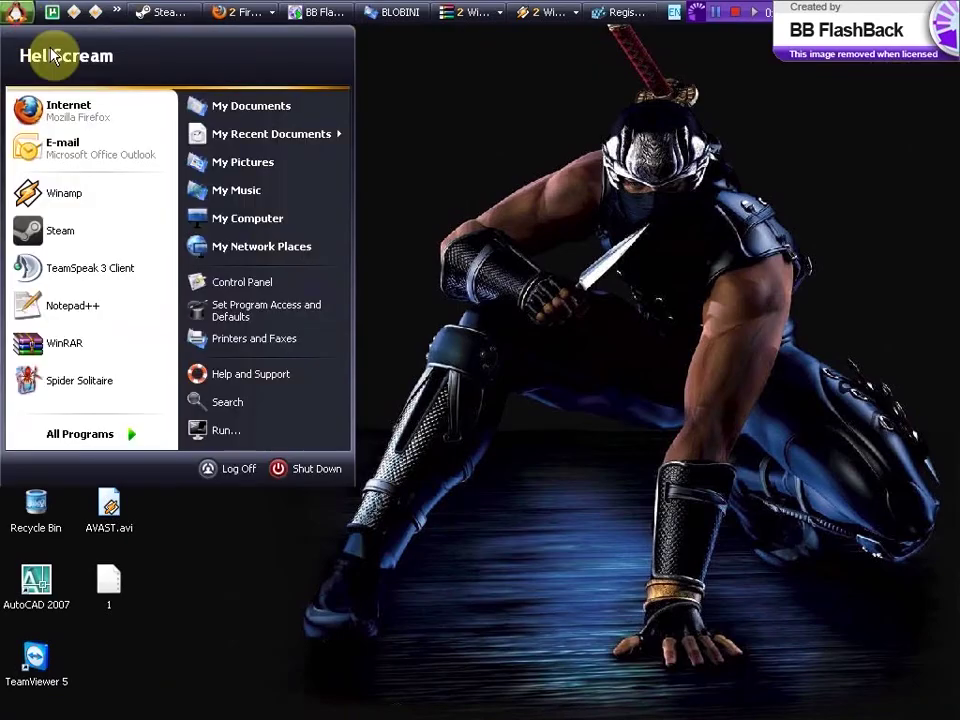
click(289, 220)
right_click(289, 220)
click(410, 400)
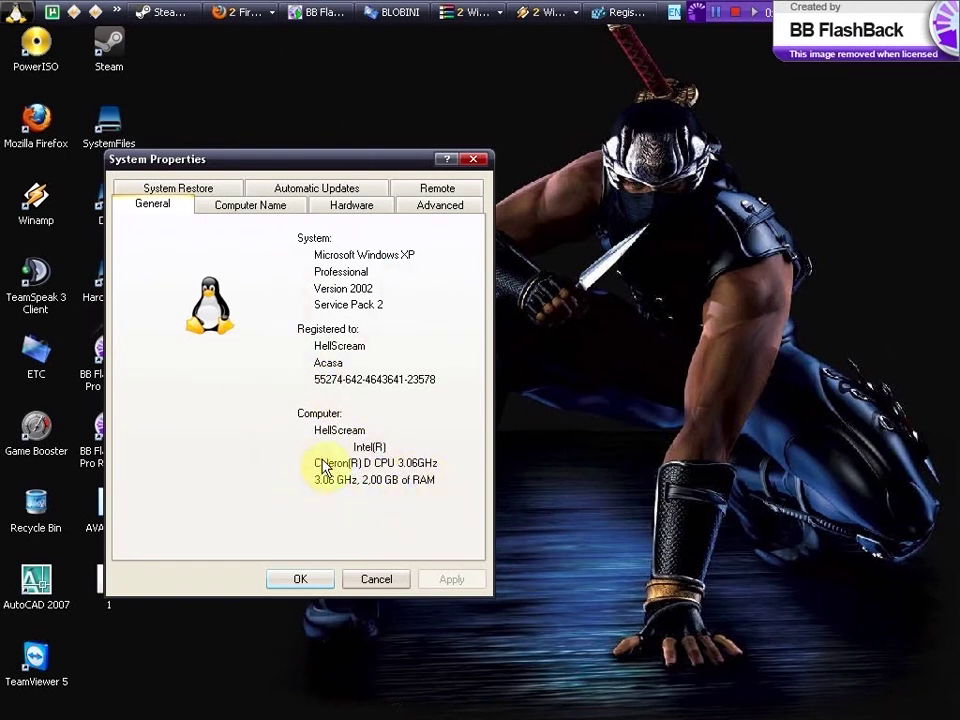
click(376, 581)
Back in Registry Editor, replace the Celeron(R) D model text in the ProcessorNameString value with "Core I7 Dual Quad Extream".
click(630, 14)
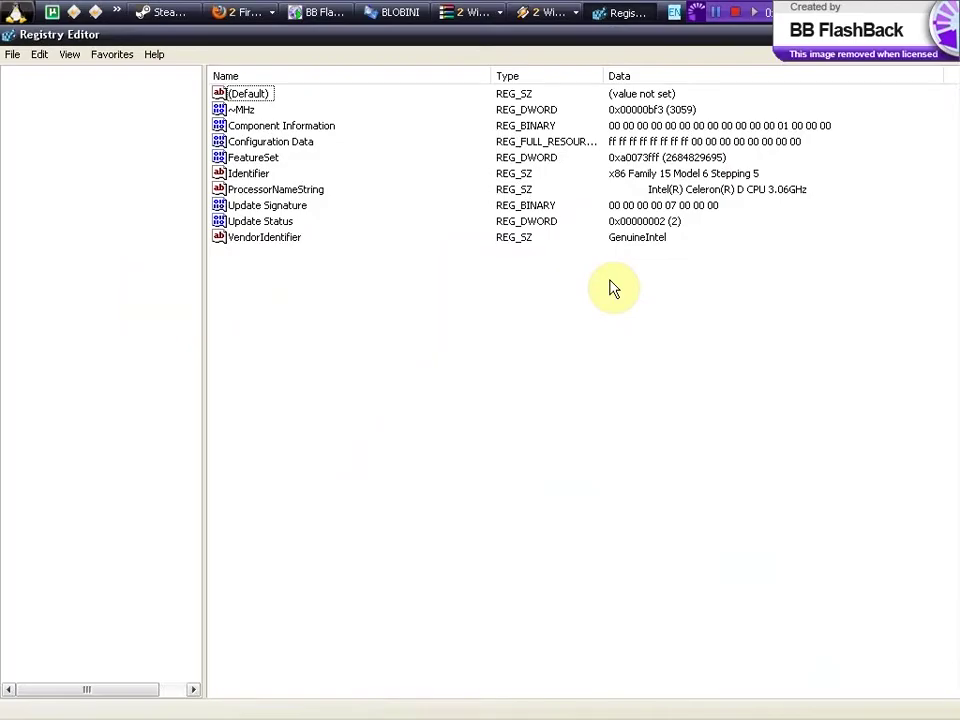
double_click(298, 191)
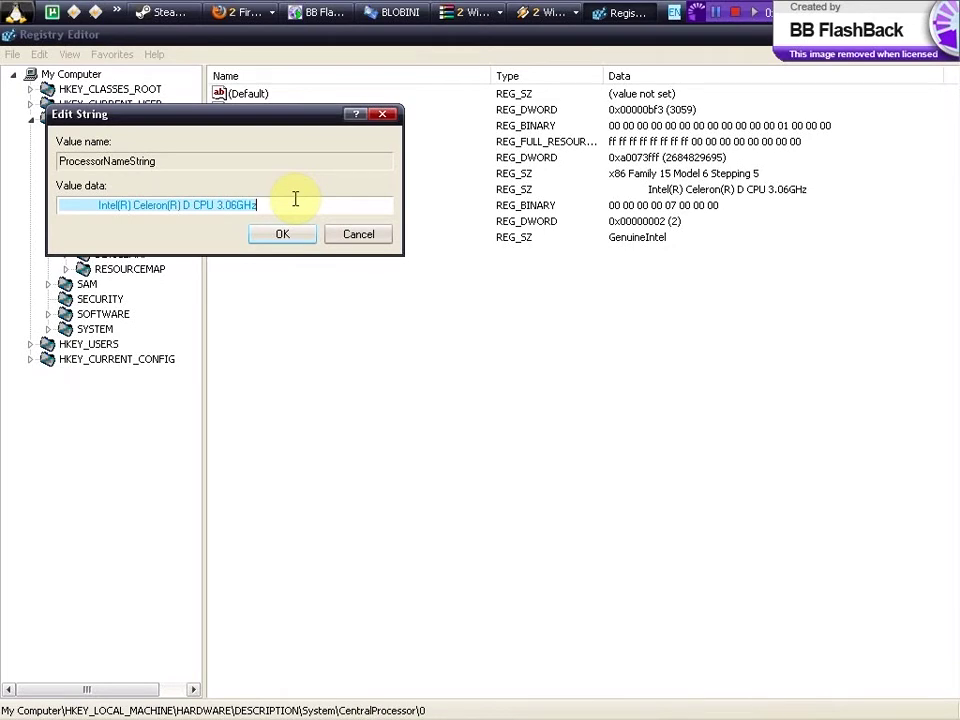
click(296, 199)
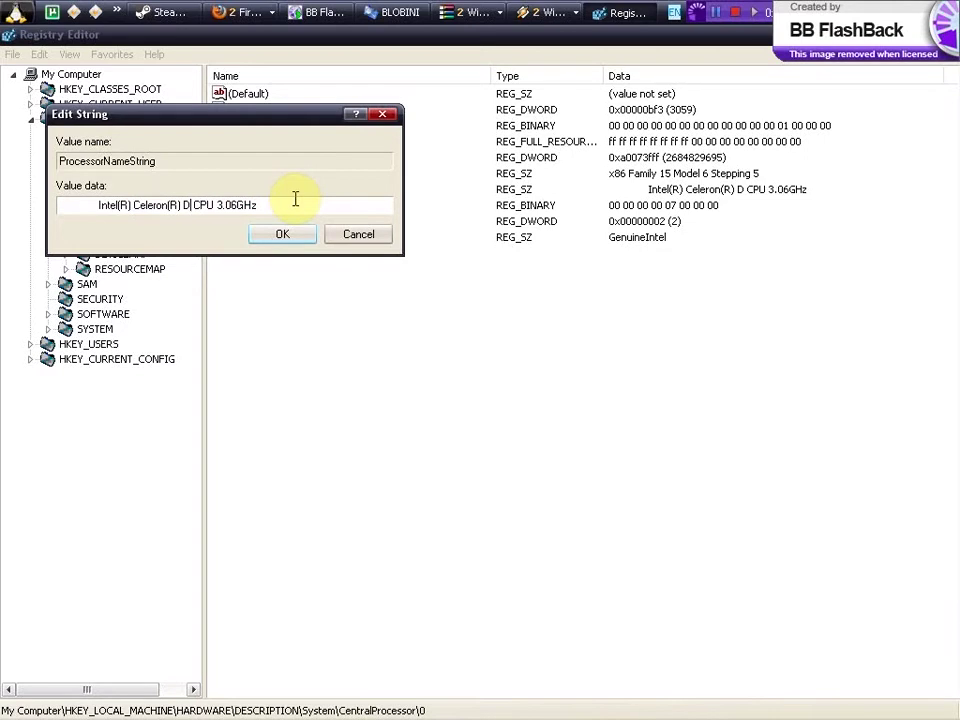
key(BackSpace)
key(BackSpace)
key(BackSpace)
key(BackSpace)
key(BackSpace)
key(BackSpace)
key(BackSpace)
key(BackSpace)
key(BackSpace)
key(BackSpace)
key(BackSpace)
key(BackSpace)
key(BackSpace)
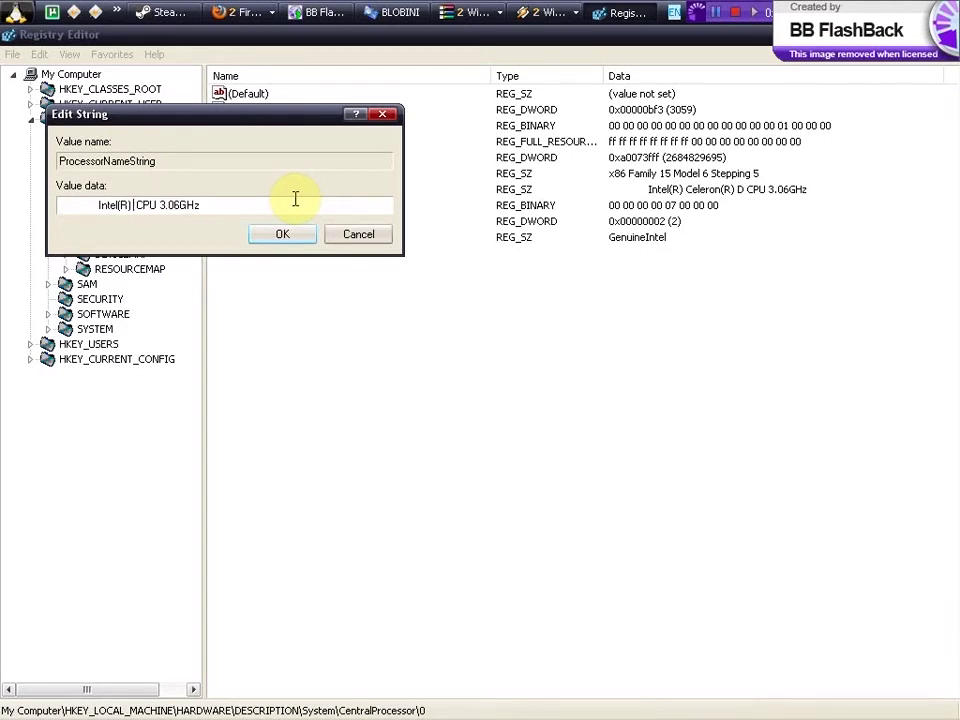
text(Core)
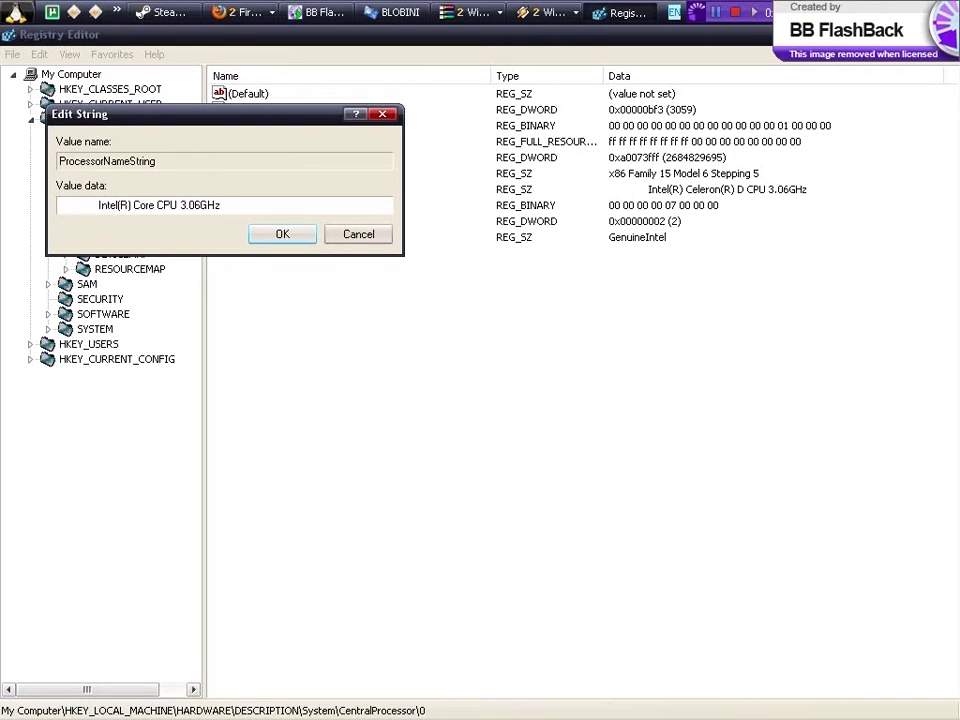
text(I7  Dual Quad)
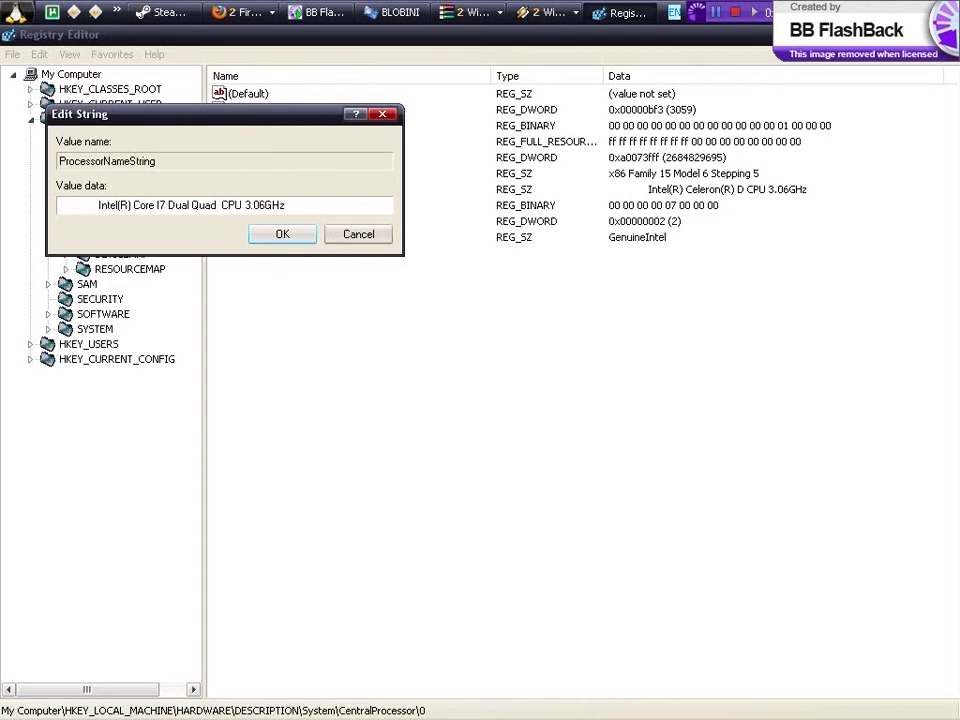
text(Extream)
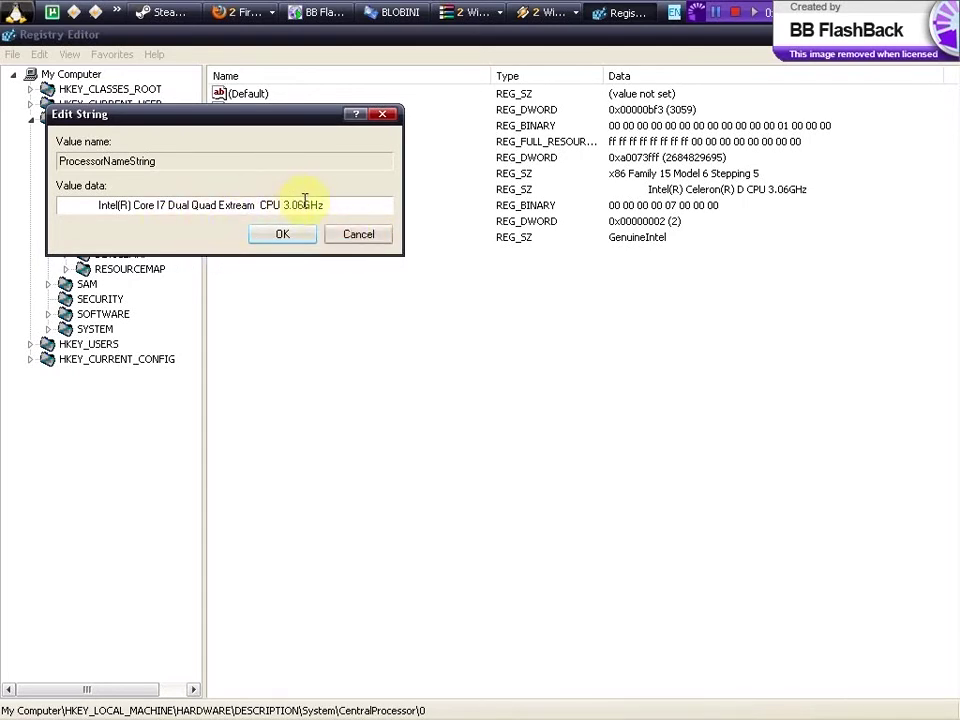
Change the clock speed at the end of the ProcessorNameString data to 9.0 THz and save the value.
click(343, 206)
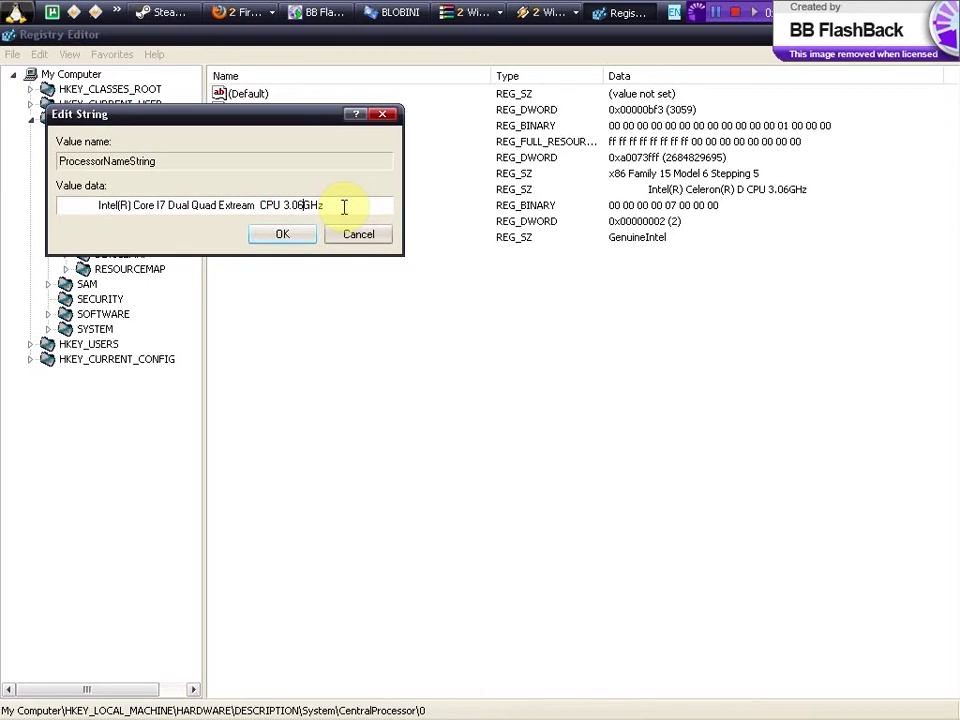
text(9)
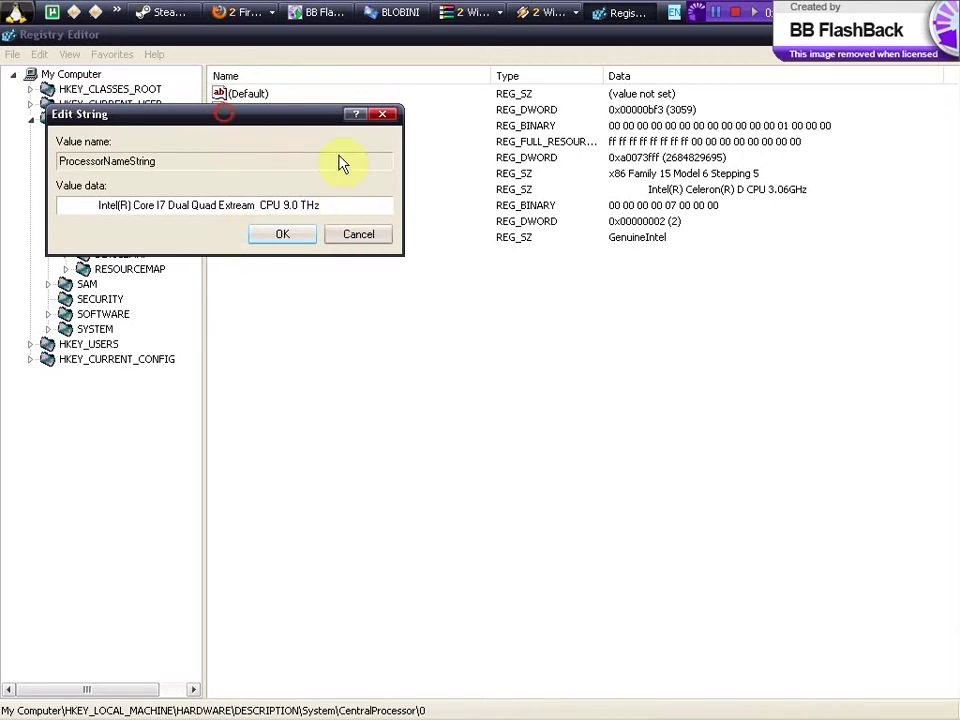
drag(222, 113, 300, 263)
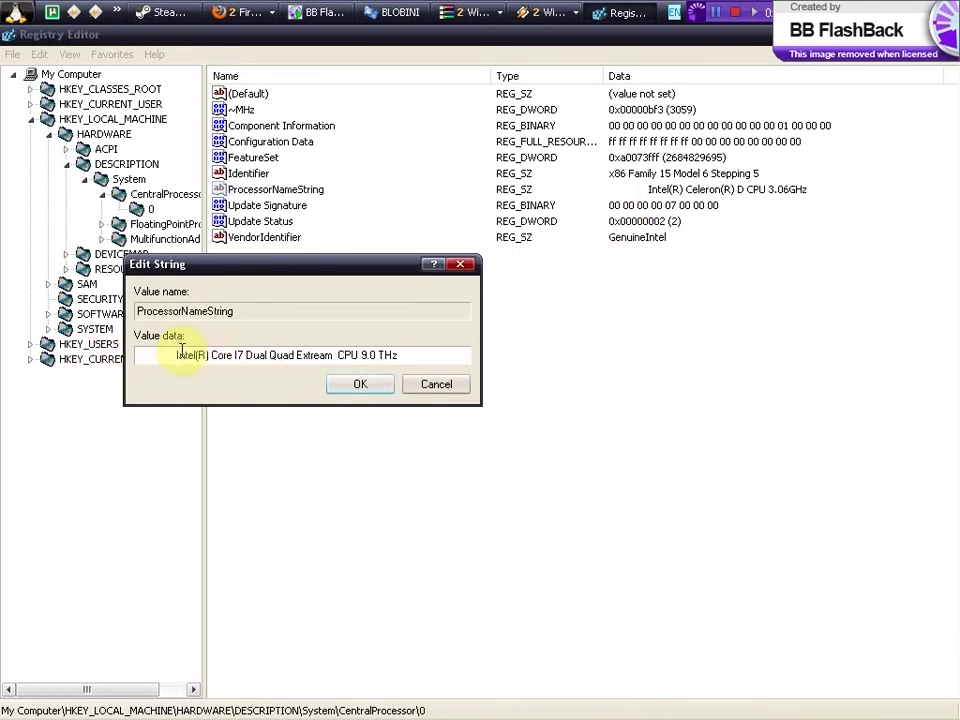
click(358, 383)
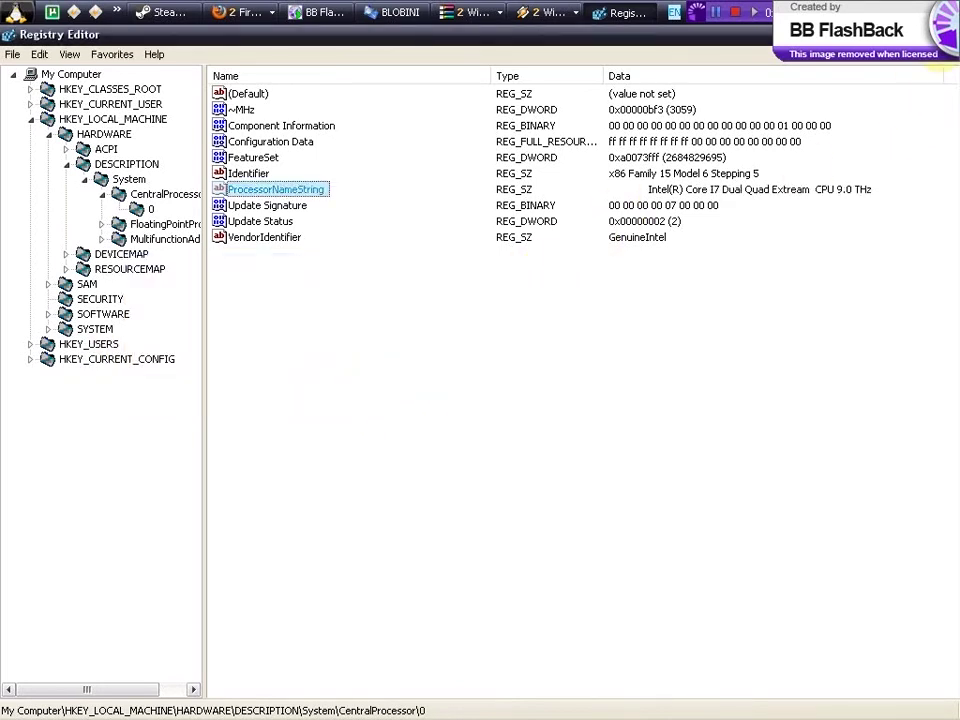
Close Registry Editor and check the edited processor name in the computer's System Properties, leaving without changes.
key(super+d)
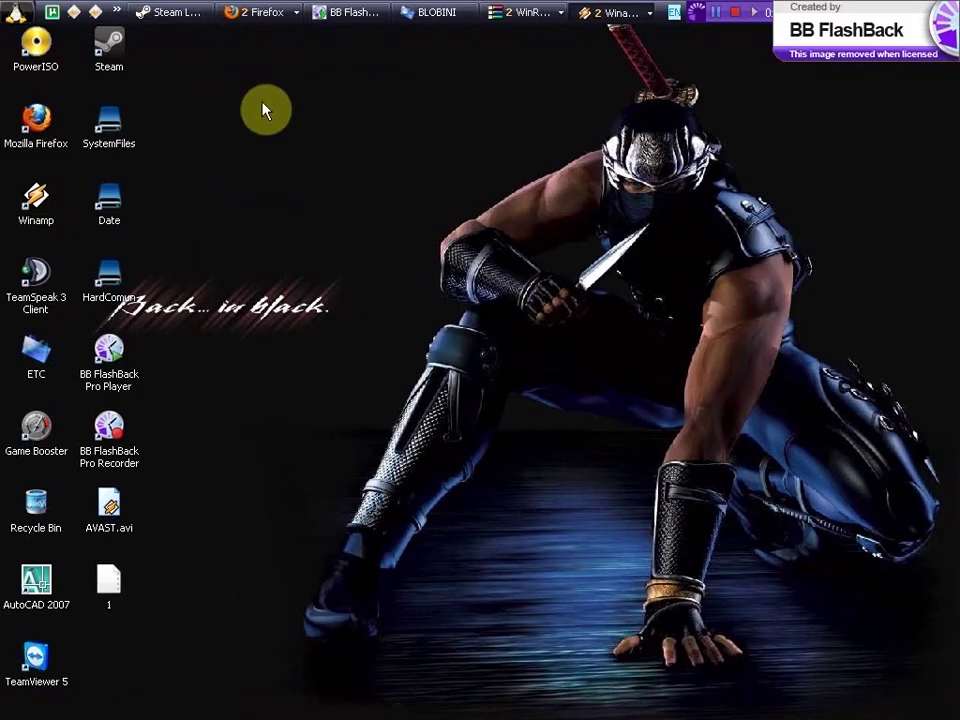
click(12, 10)
click(263, 224)
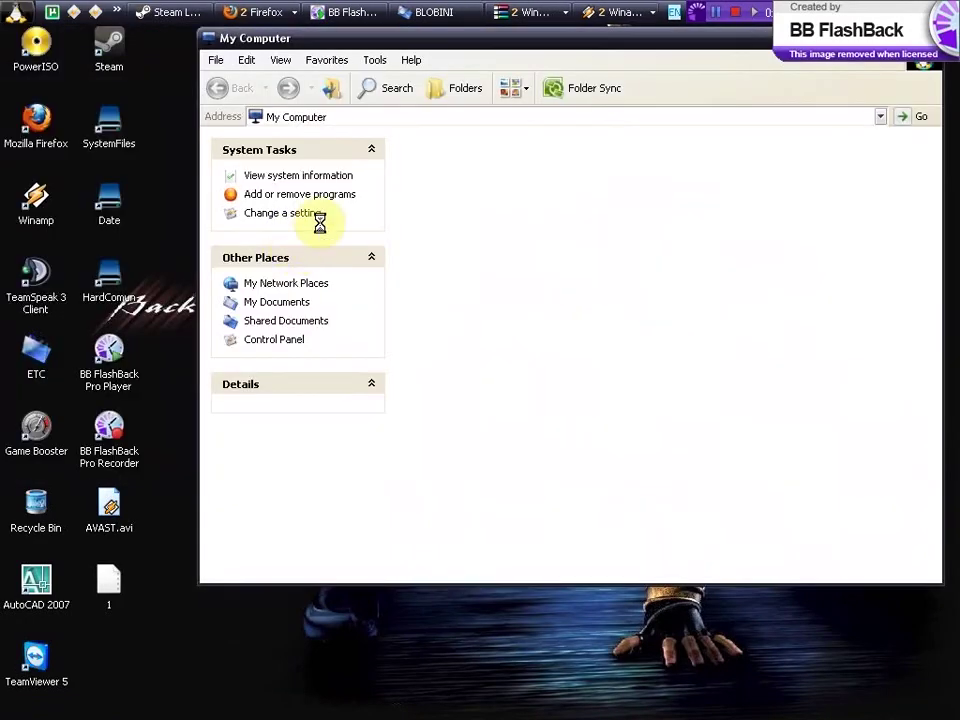
click(935, 38)
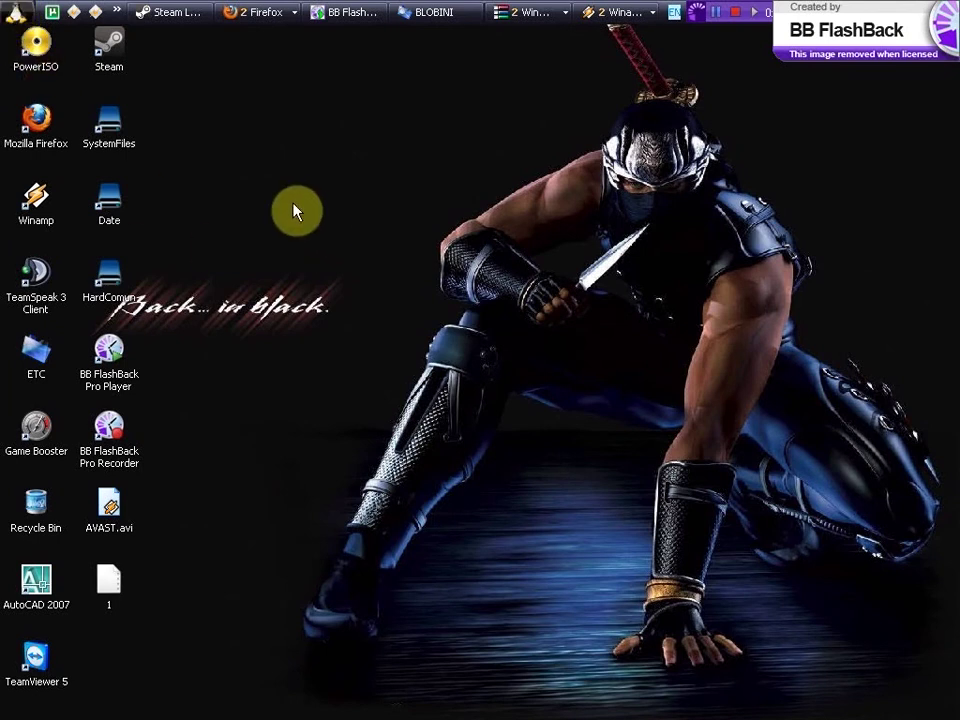
key(super)
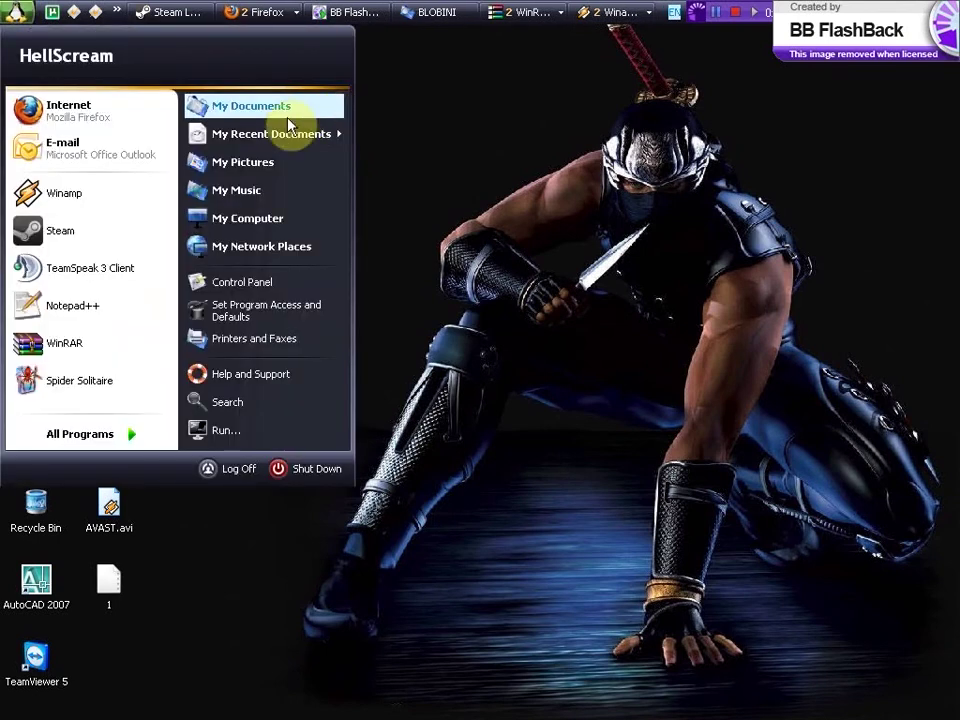
right_click(268, 226)
click(380, 398)
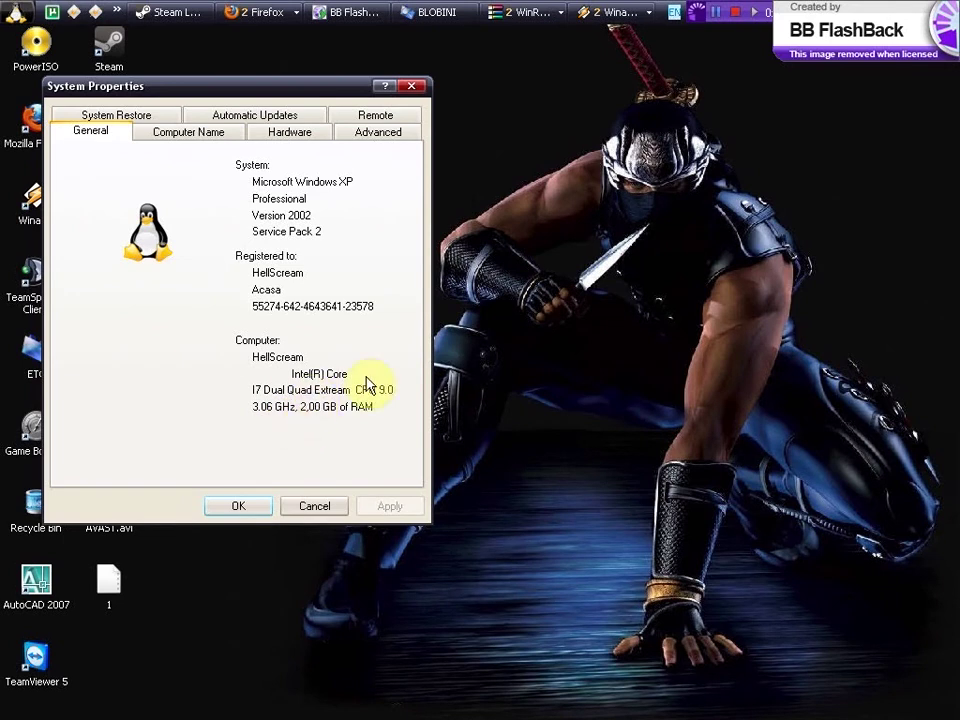
click(315, 508)
click(308, 504)
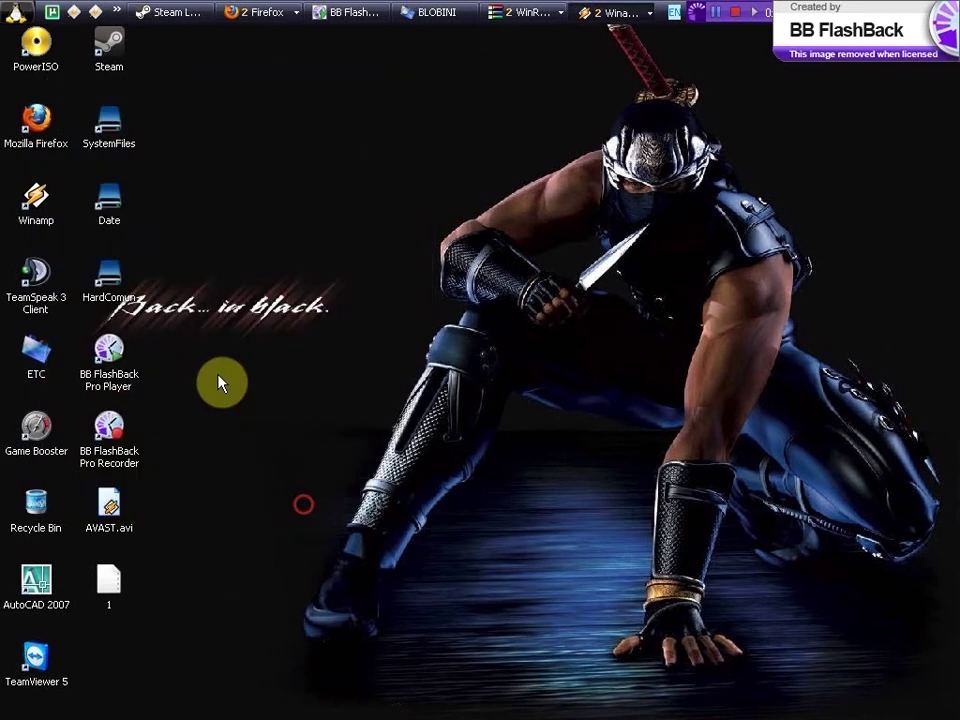
Run regedit again to reopen Registry Editor at the CentralProcessor\0 key.
click(15, 12)
click(287, 432)
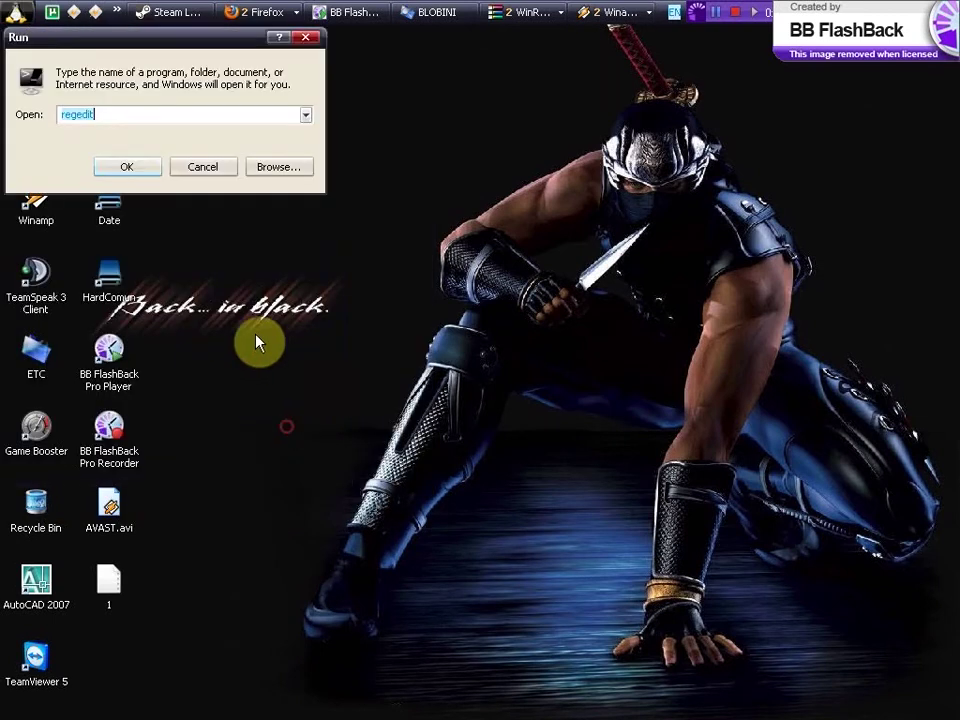
click(128, 170)
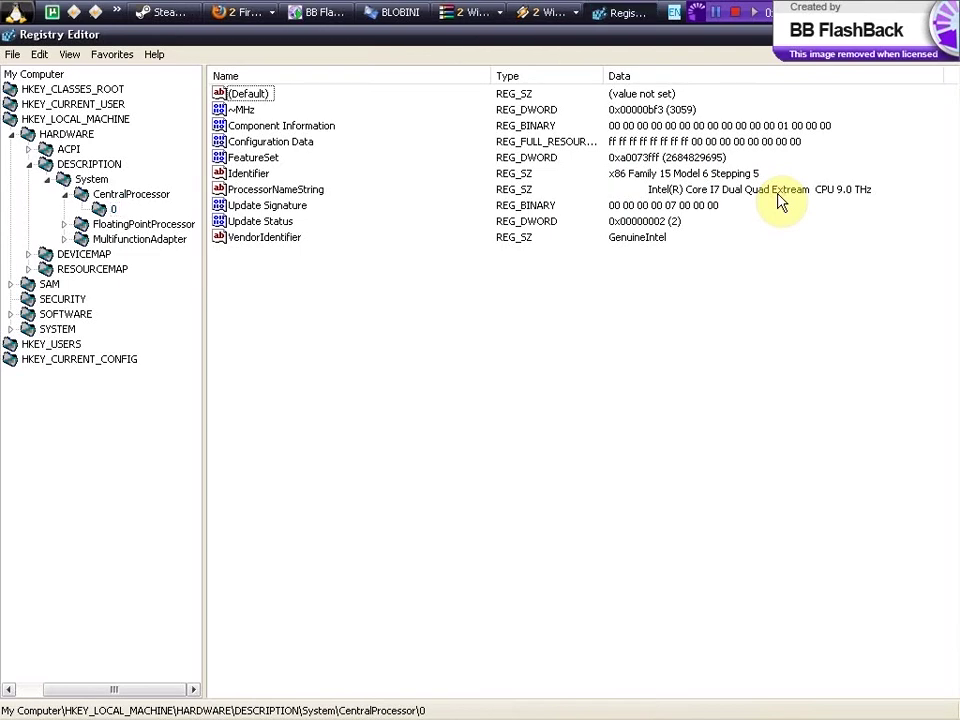
Remove the 9.0 THz clock speed from the end of the ProcessorNameString data and save the value.
double_click(289, 190)
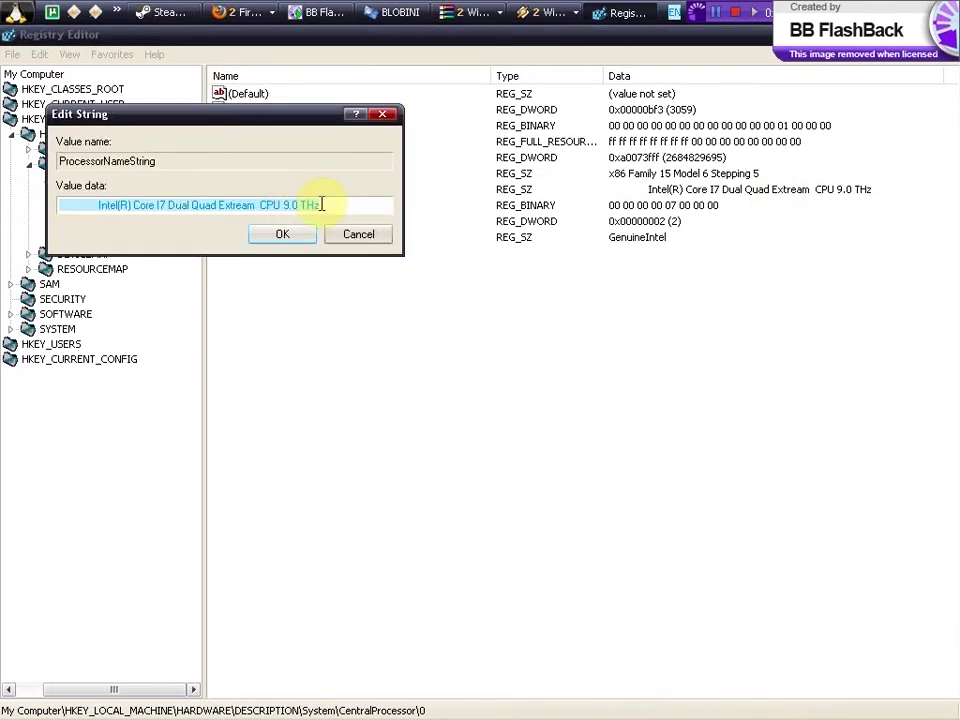
drag(321, 205, 282, 202)
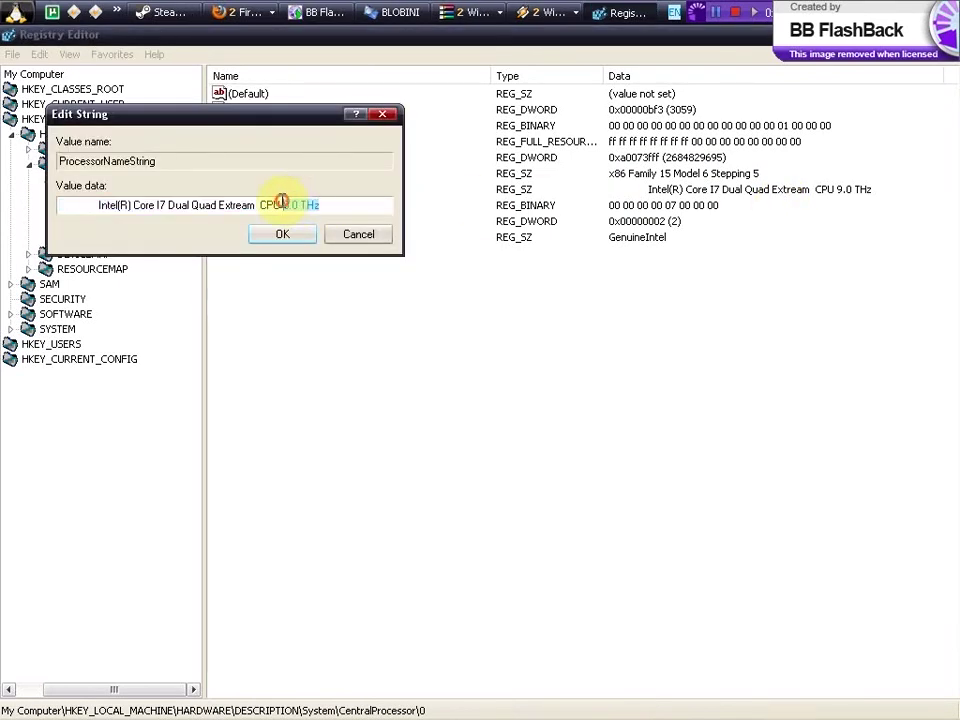
key(BackSpace)
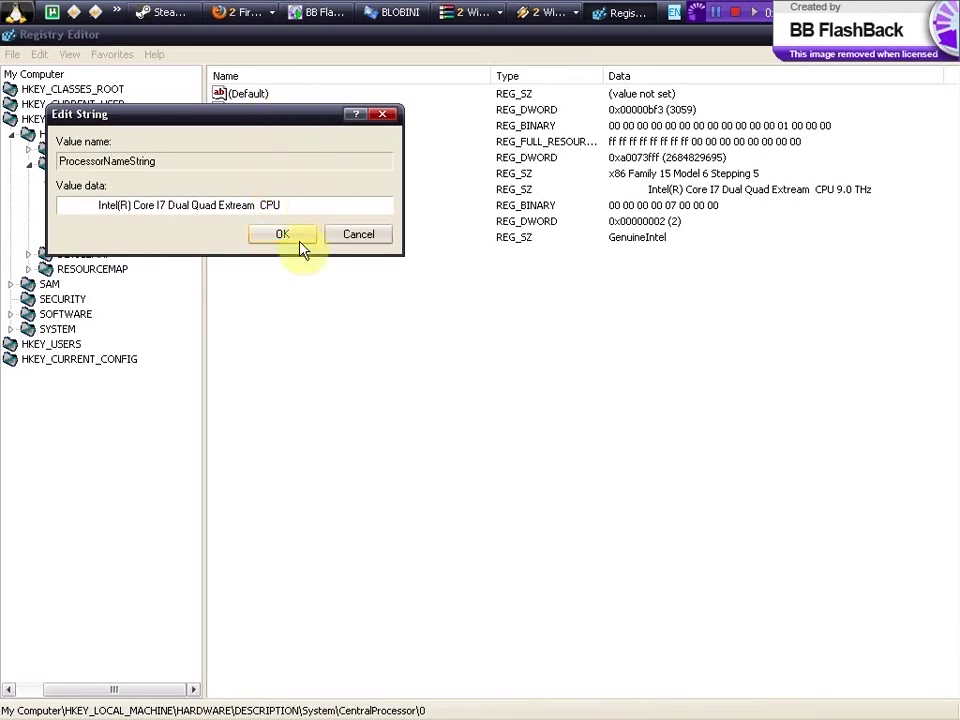
click(268, 232)
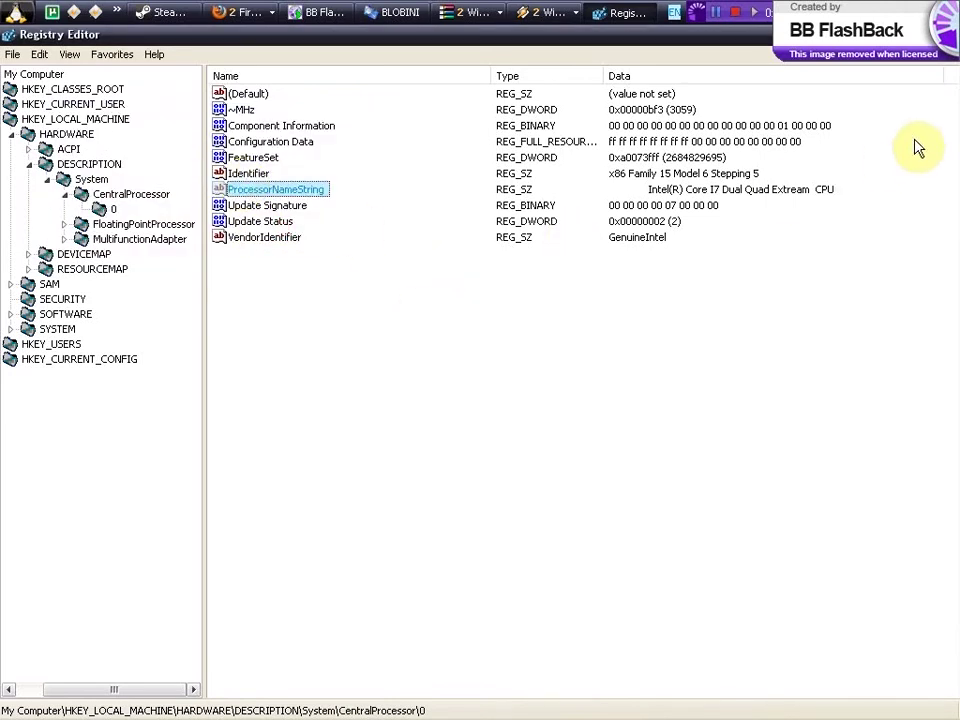
Close Registry Editor and check the processor name in the computer's System Properties again, leaving without changes.
click(947, 34)
click(16, 11)
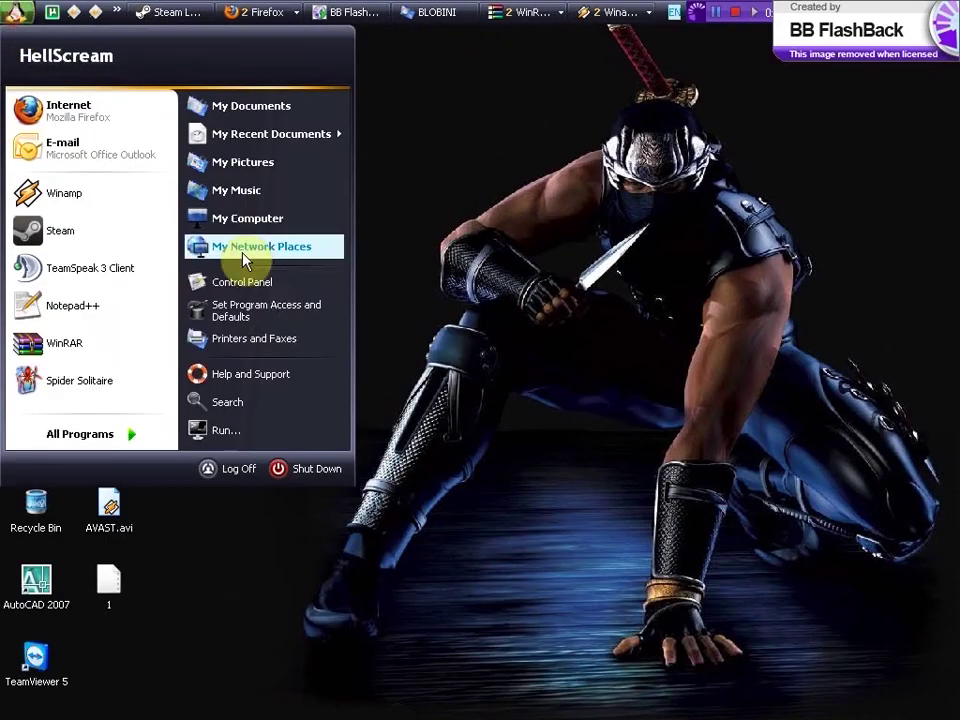
right_click(243, 218)
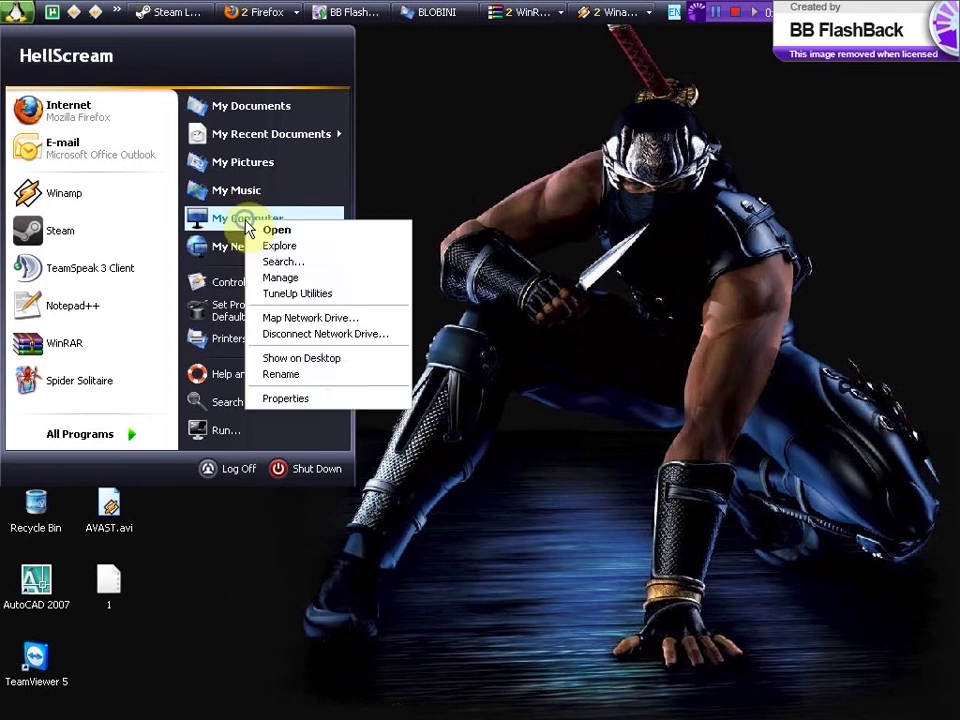
click(341, 400)
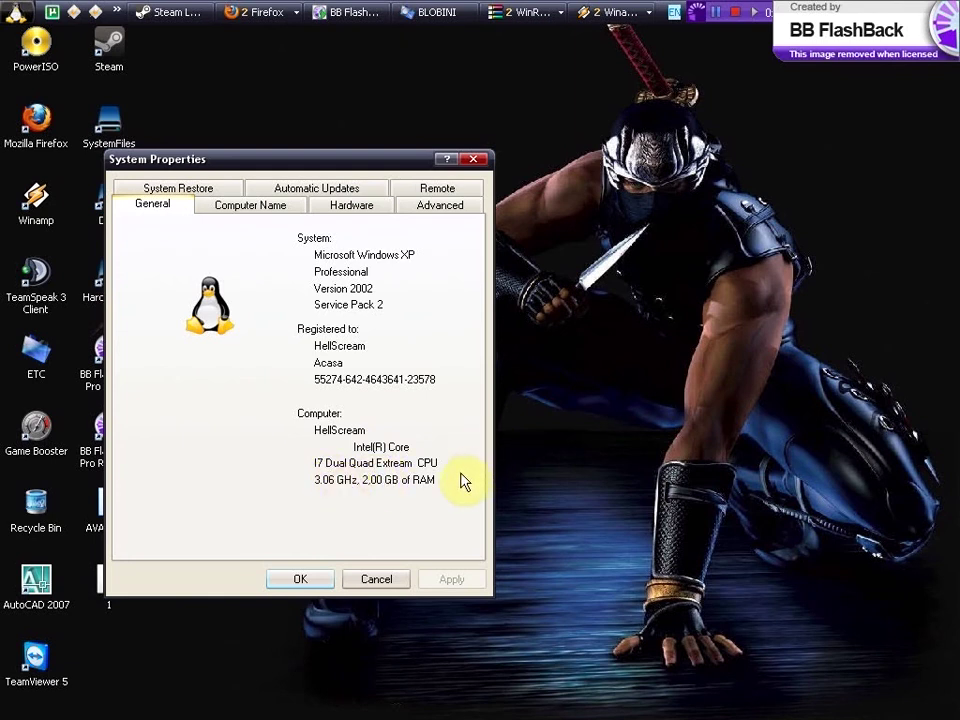
click(376, 582)
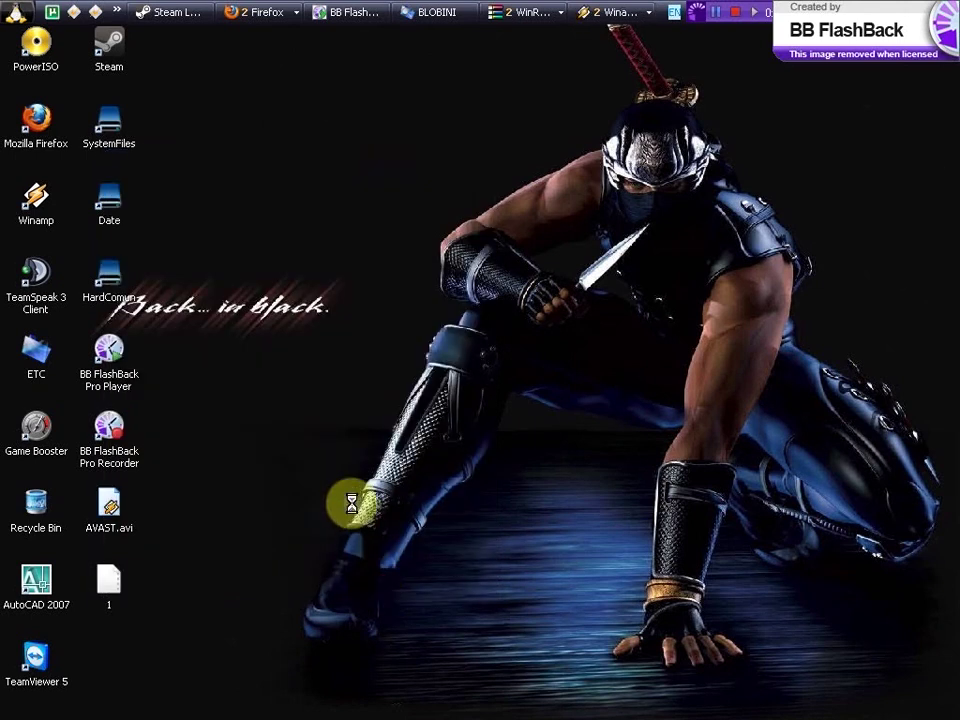
right_click(354, 506)
click(416, 555)
drag(267, 244, 512, 432)
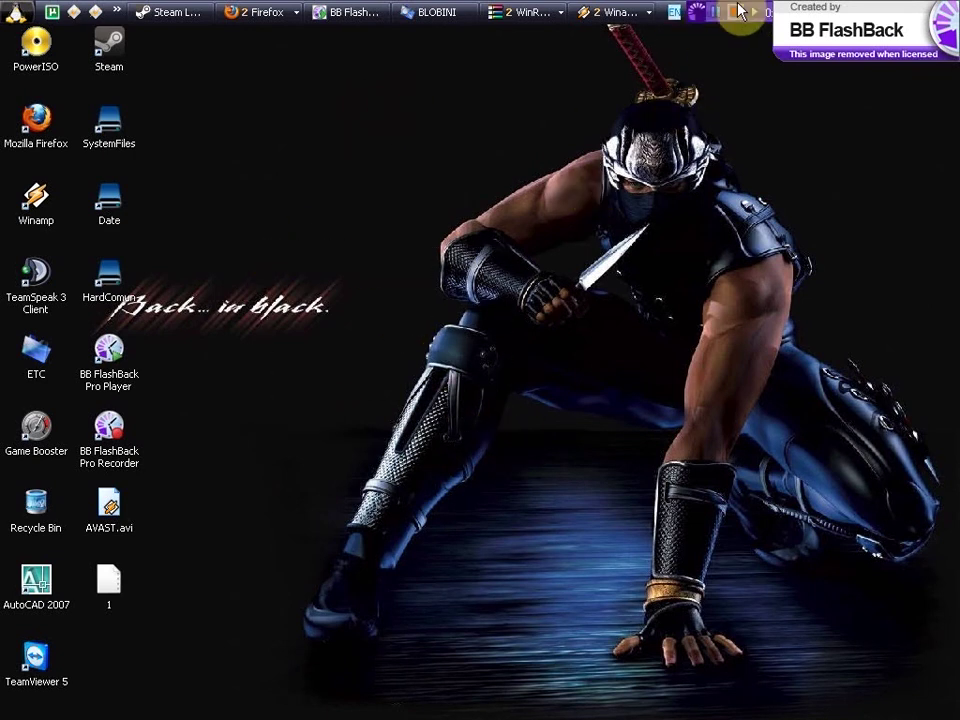